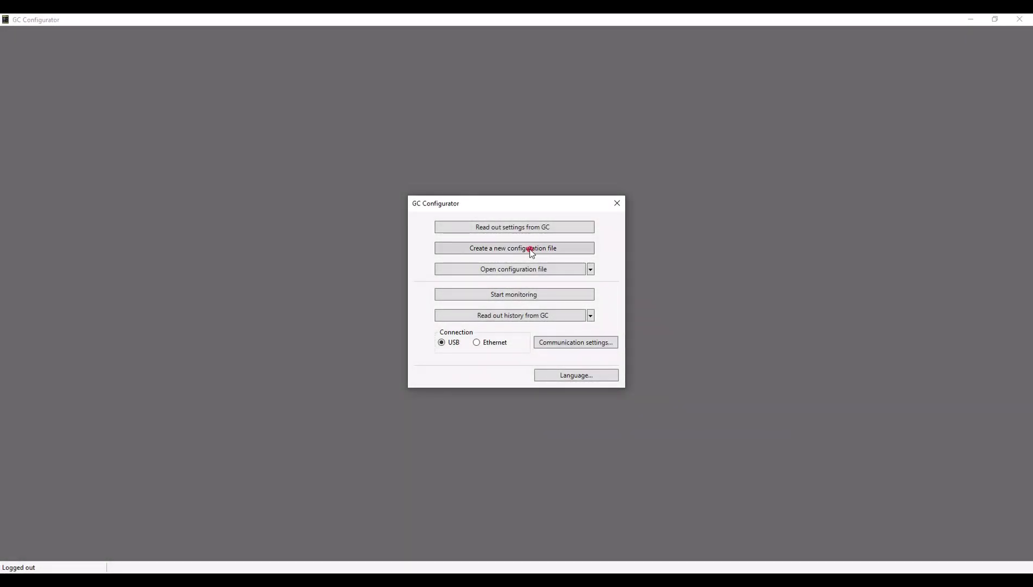
Create a new GC-1000 Standard-mode configuration named 'GC Example Program with Networking'
{"action": "left_click", "coordinate": [530, 248]}
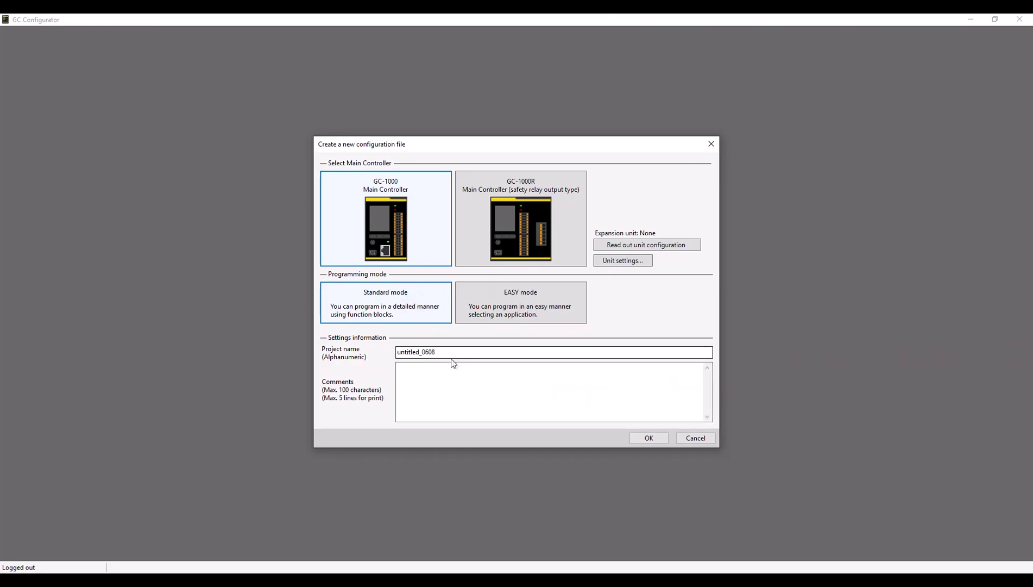
{"action": "left_click_drag", "start_coordinate": [451, 354], "coordinate": [377, 352]}
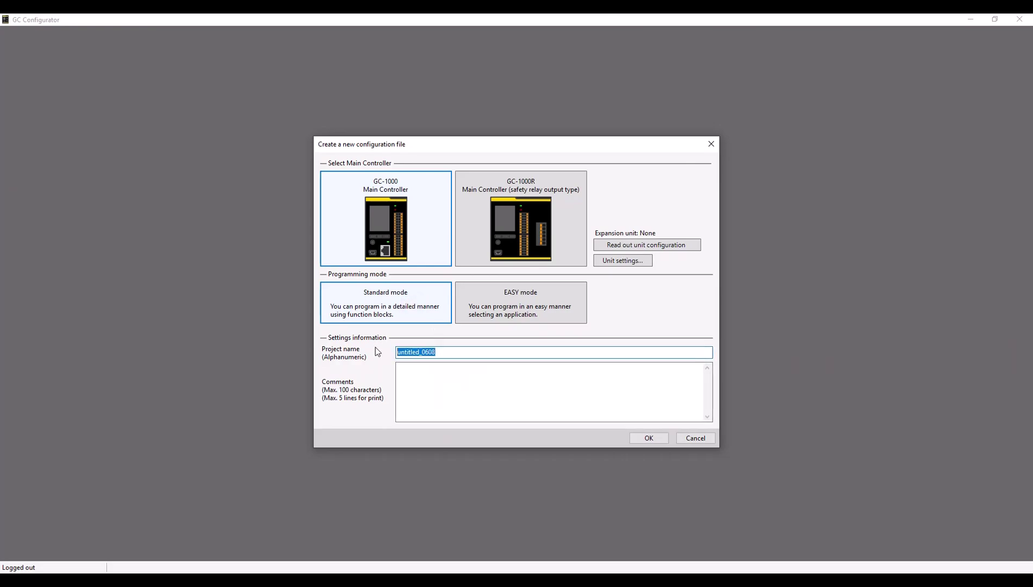
{"action": "type", "text": "GC Example Program with Networking"}
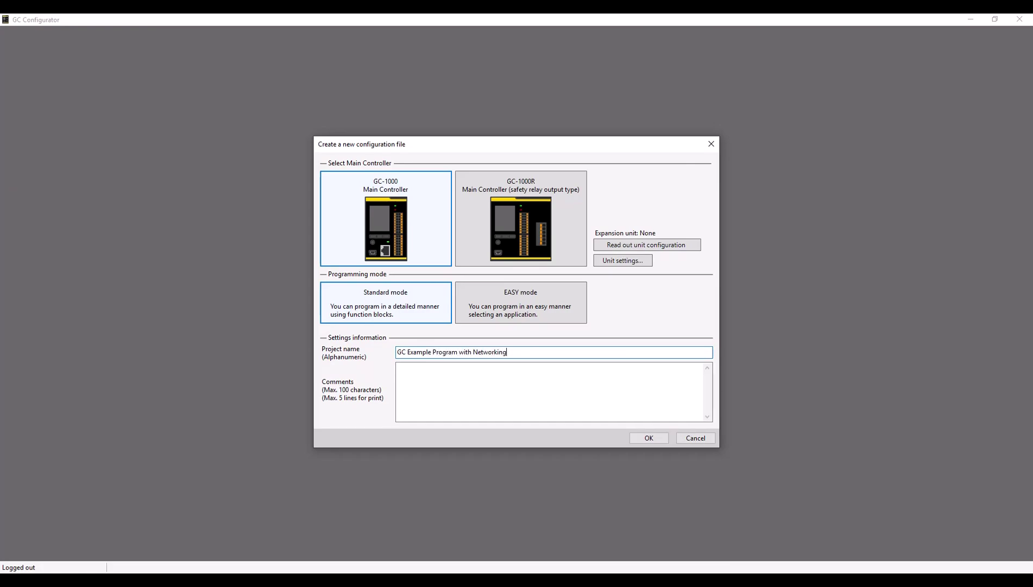
{"action": "left_click", "coordinate": [654, 437]}
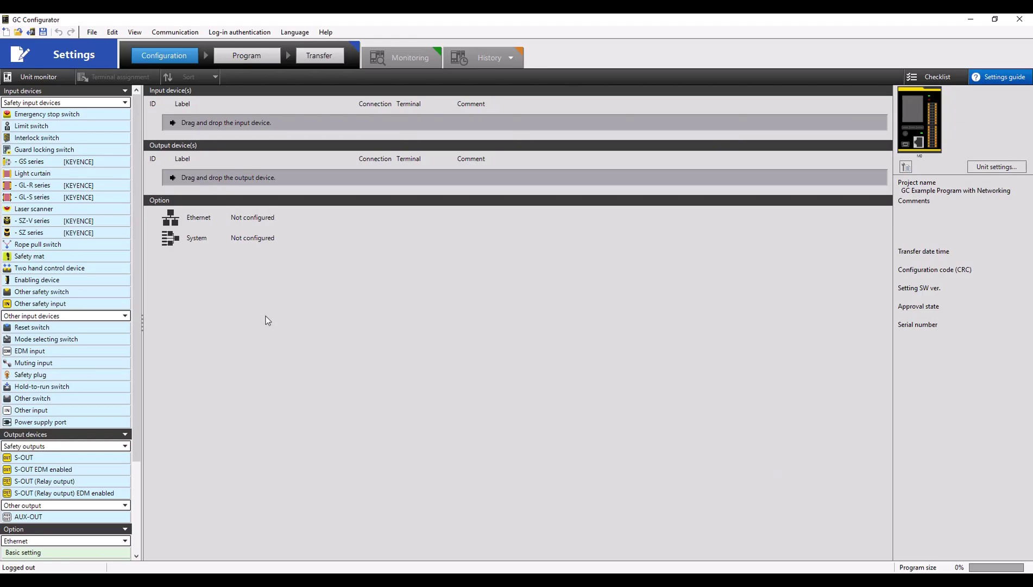
Add a GL-R series light curtain input GLR00 connected to Port A
{"action": "left_click_drag", "start_coordinate": [66, 186], "coordinate": [231, 125]}
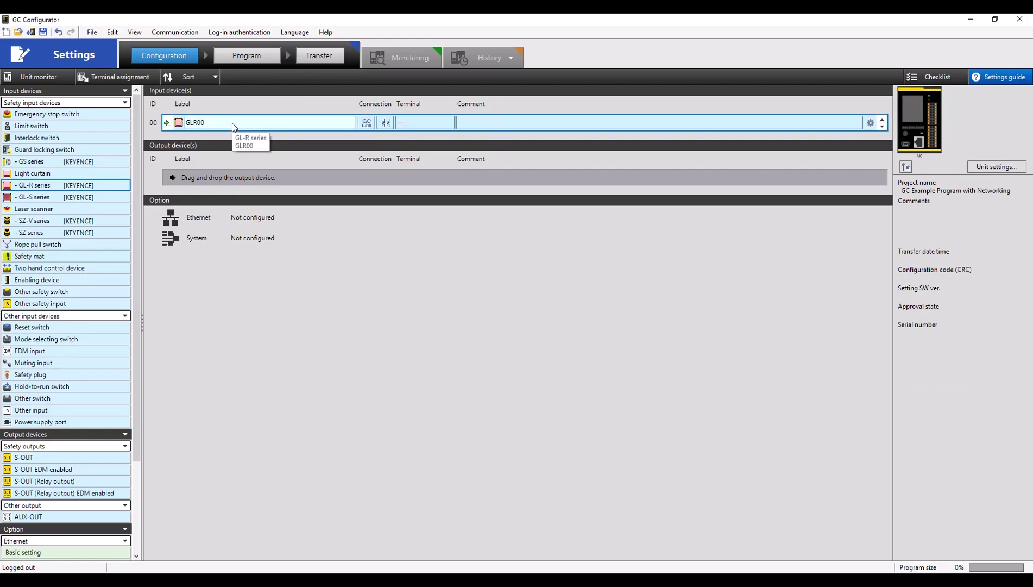
{"action": "left_click", "coordinate": [410, 124]}
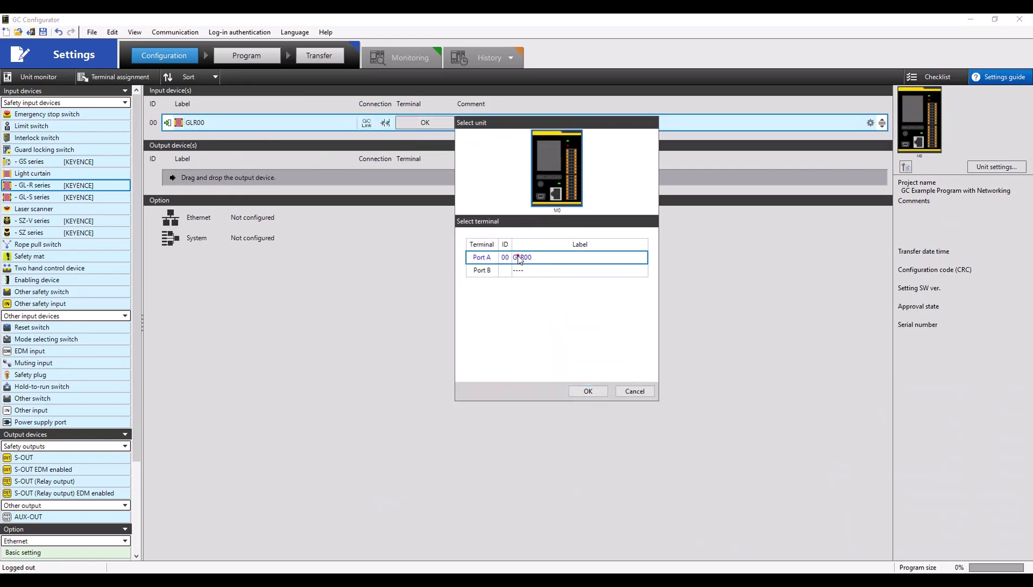
{"action": "left_click", "coordinate": [591, 391]}
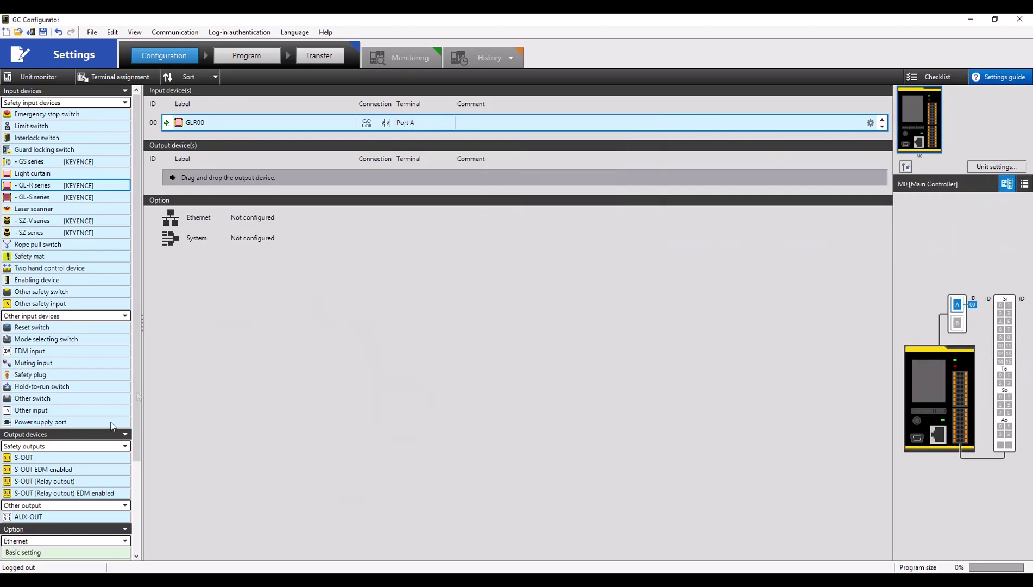
Add safety output S-OUT A assigned to terminals So0–So1
{"action": "left_click_drag", "start_coordinate": [72, 459], "coordinate": [298, 183]}
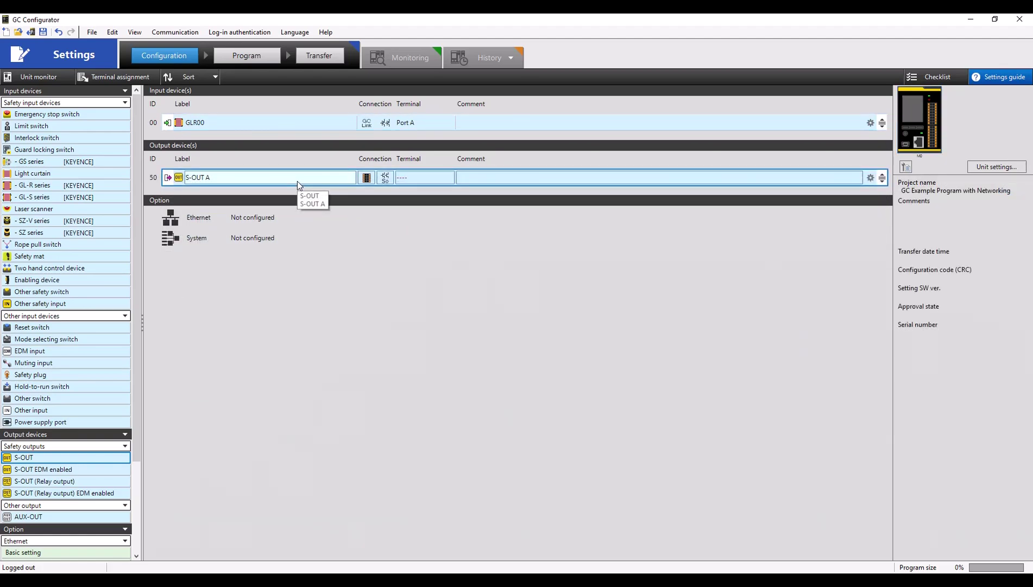
{"action": "left_click", "coordinate": [424, 175]}
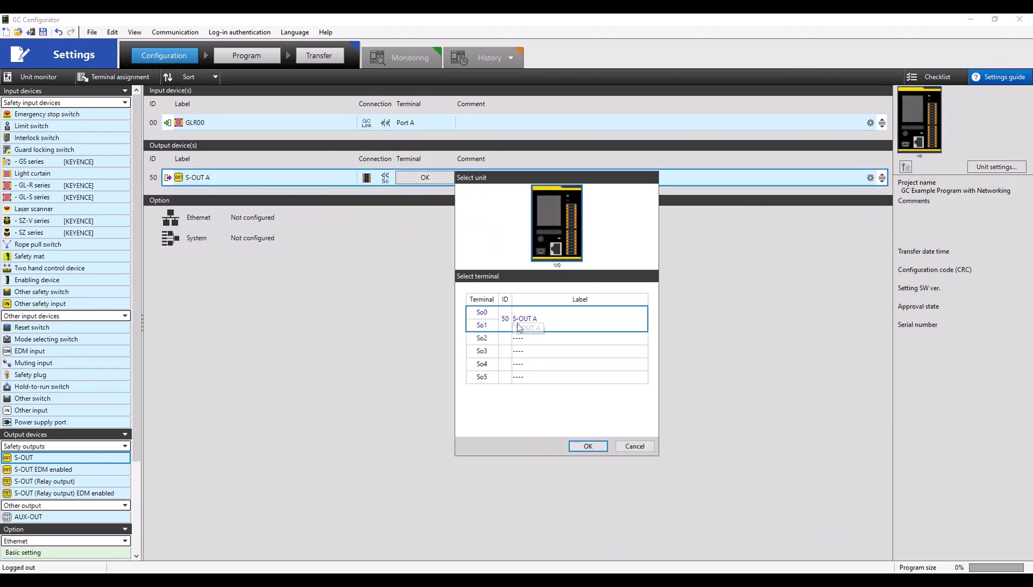
{"action": "left_click", "coordinate": [518, 325]}
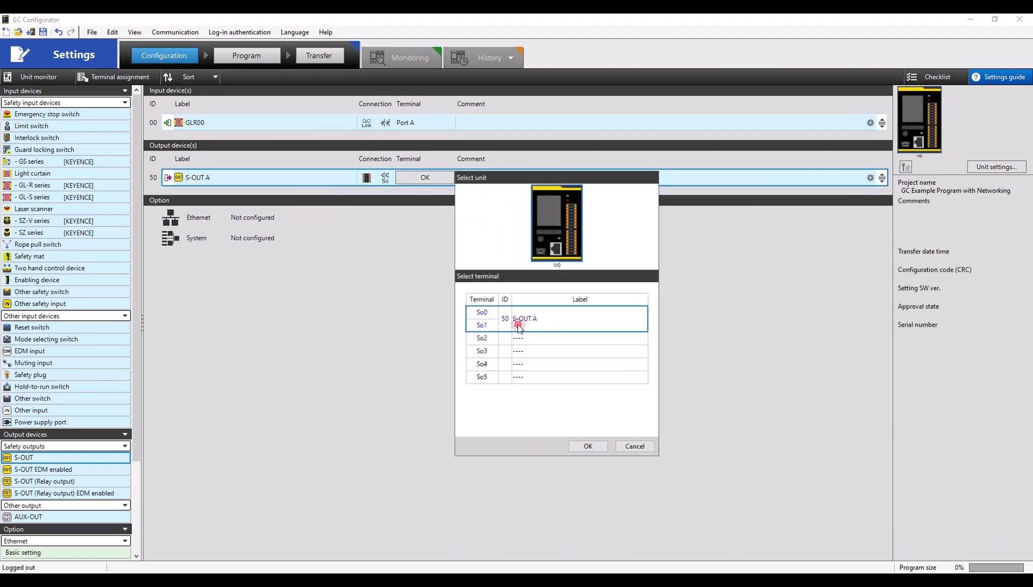
{"action": "left_click", "coordinate": [587, 446]}
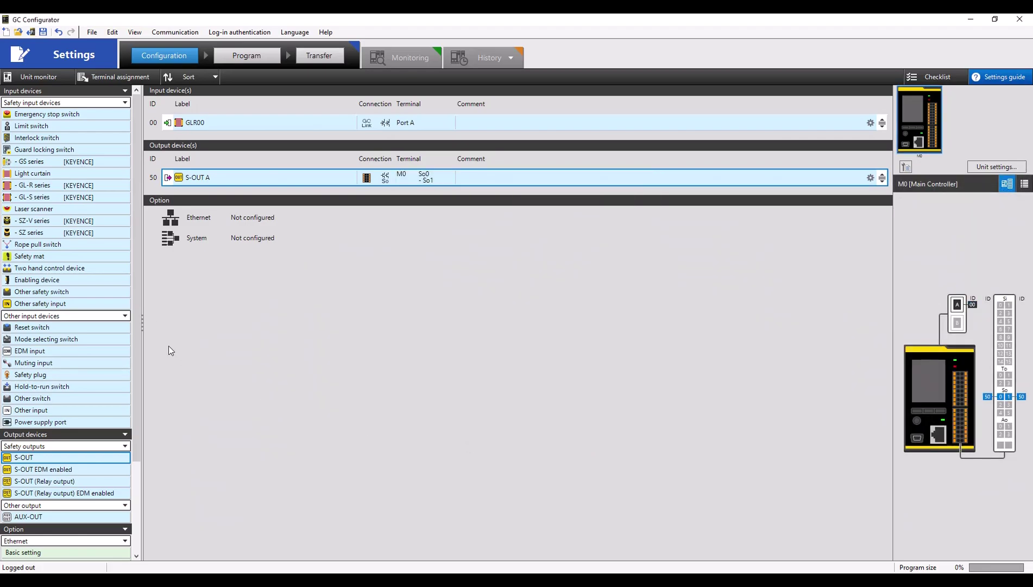
Add EtherNet/IP to the Ethernet option, keeping Basic setting at 'Do not transfer communication settings'
{"action": "left_click", "coordinate": [136, 124]}
{"action": "left_click_drag", "start_coordinate": [137, 127], "coordinate": [136, 257]}
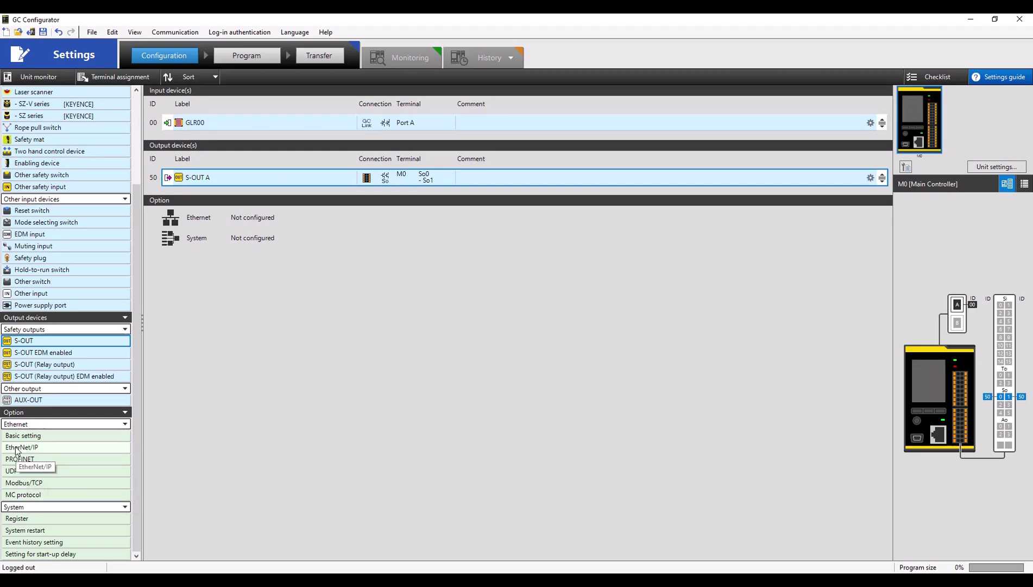
{"action": "left_click_drag", "start_coordinate": [16, 450], "coordinate": [234, 230]}
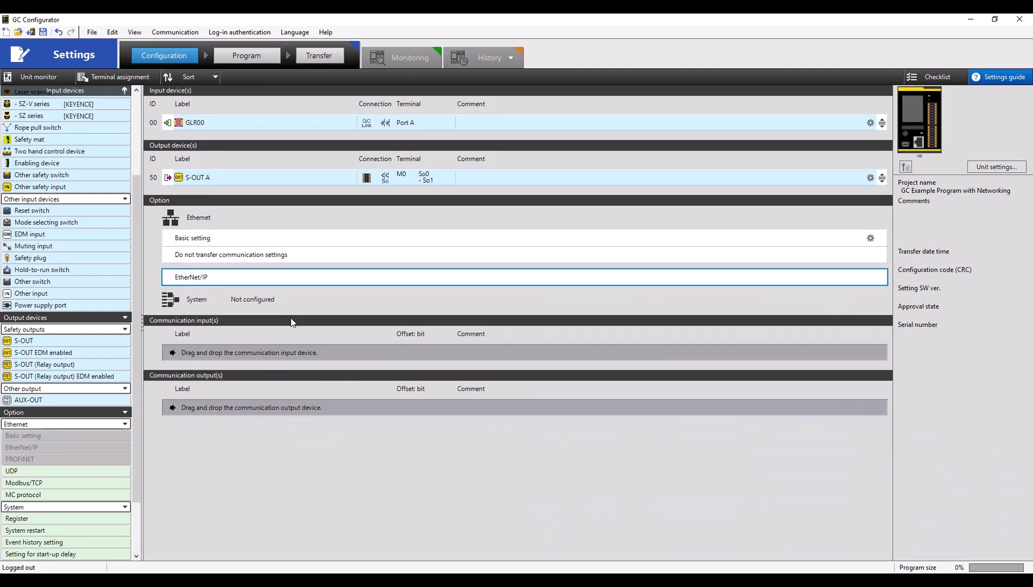
{"action": "left_click", "coordinate": [870, 239]}
{"action": "left_click", "coordinate": [871, 239]}
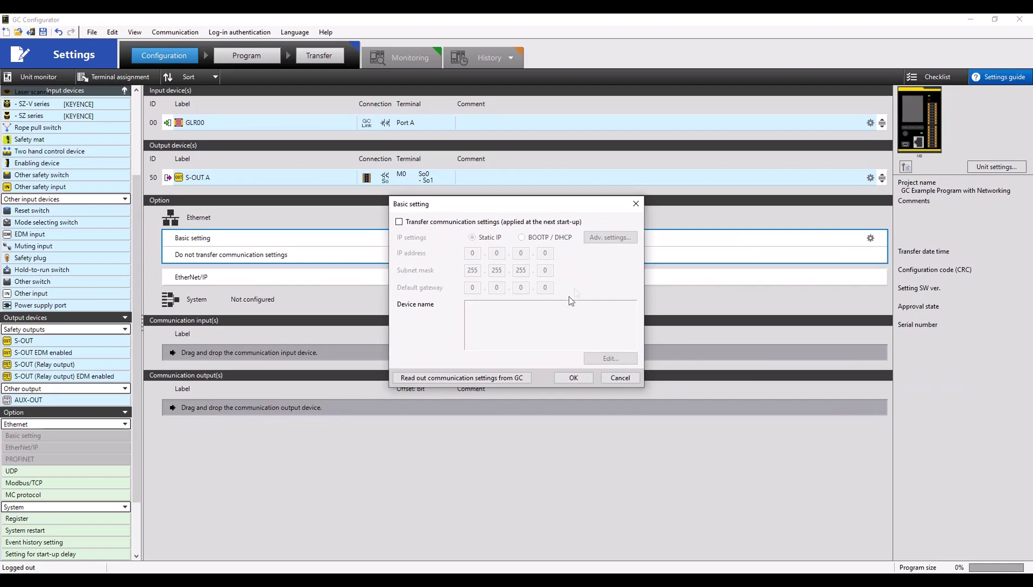
{"action": "left_click", "coordinate": [618, 379]}
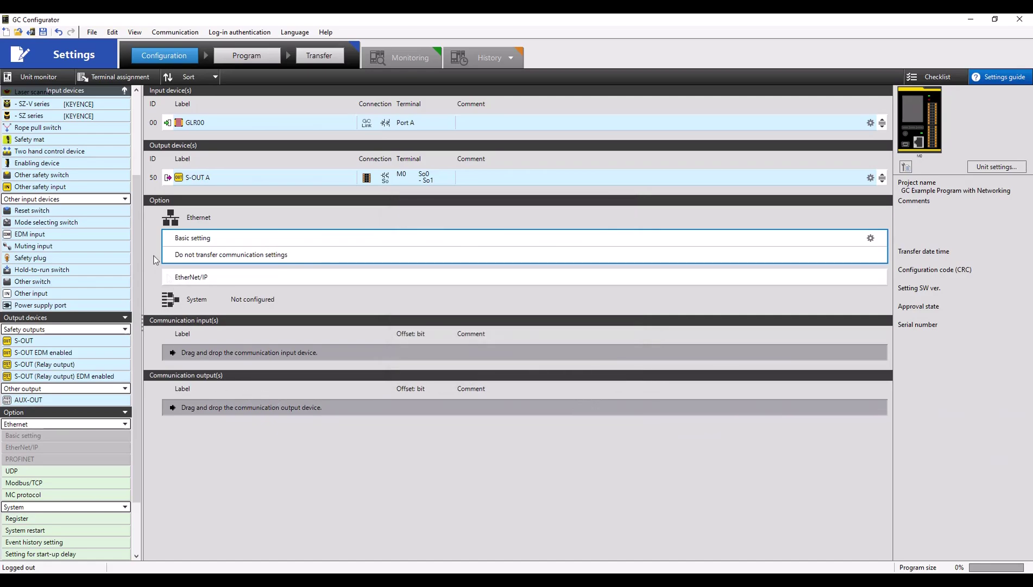
{"action": "scroll", "coordinate": [137, 218], "scroll_direction": "down", "scroll_amount": 3}
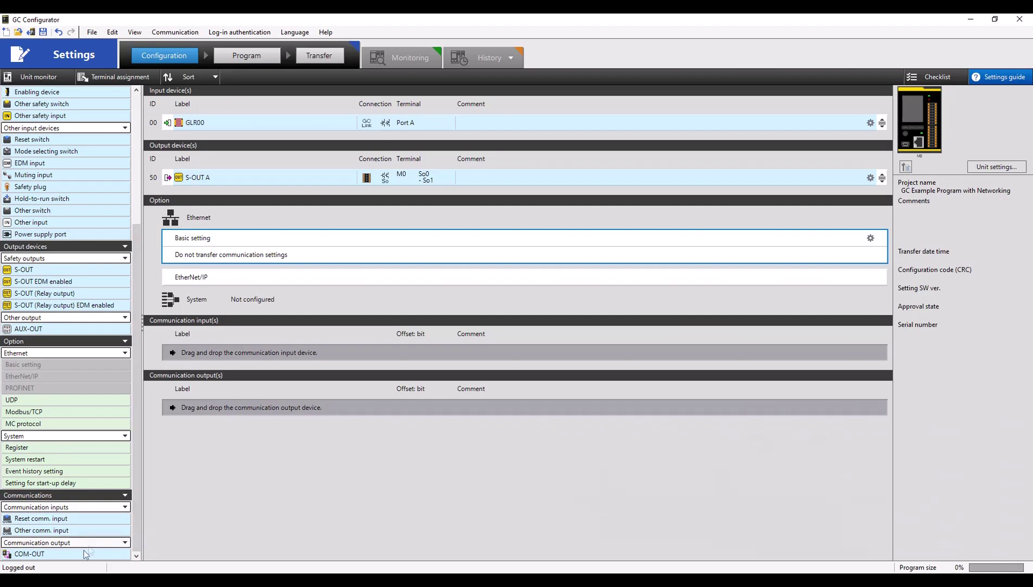
Add communication output COM-OUT A and keep it at offset bit 0:00
{"action": "left_click_drag", "start_coordinate": [76, 553], "coordinate": [316, 411]}
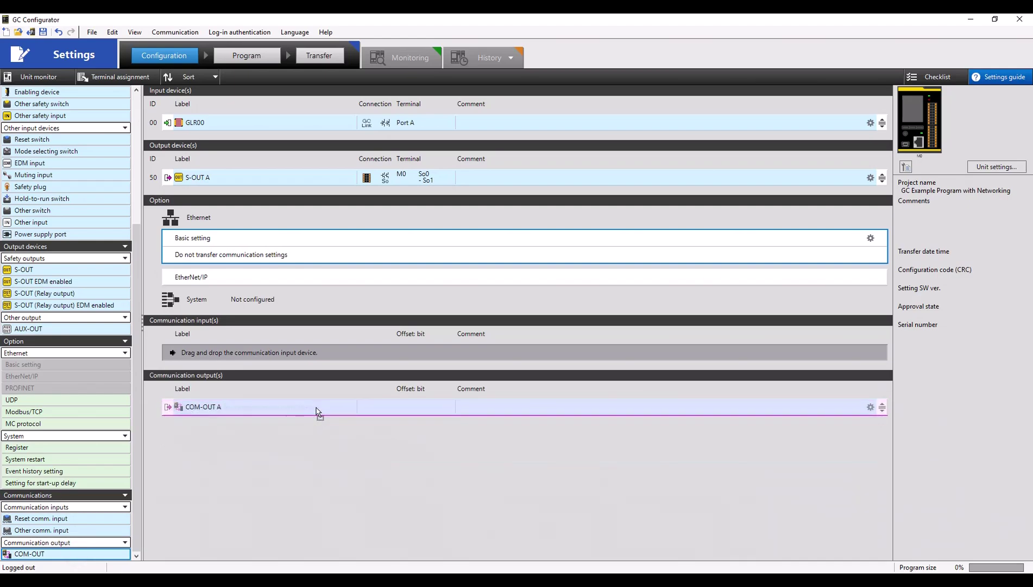
{"action": "left_click", "coordinate": [422, 409]}
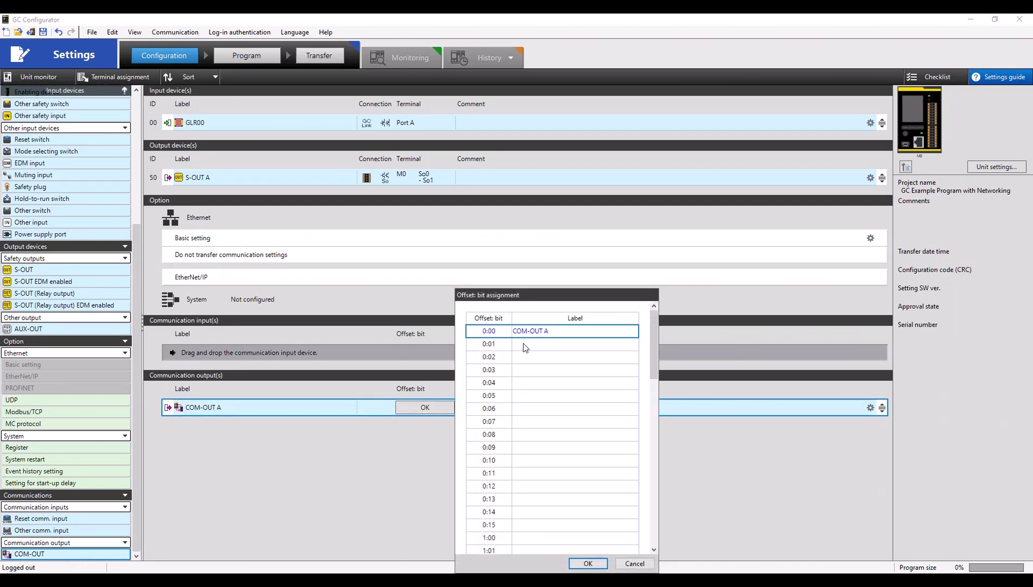
{"action": "left_click_drag", "start_coordinate": [525, 332], "coordinate": [522, 382]}
{"action": "left_click_drag", "start_coordinate": [522, 342], "coordinate": [523, 331]}
{"action": "left_click_drag", "start_coordinate": [648, 321], "coordinate": [595, 303]}
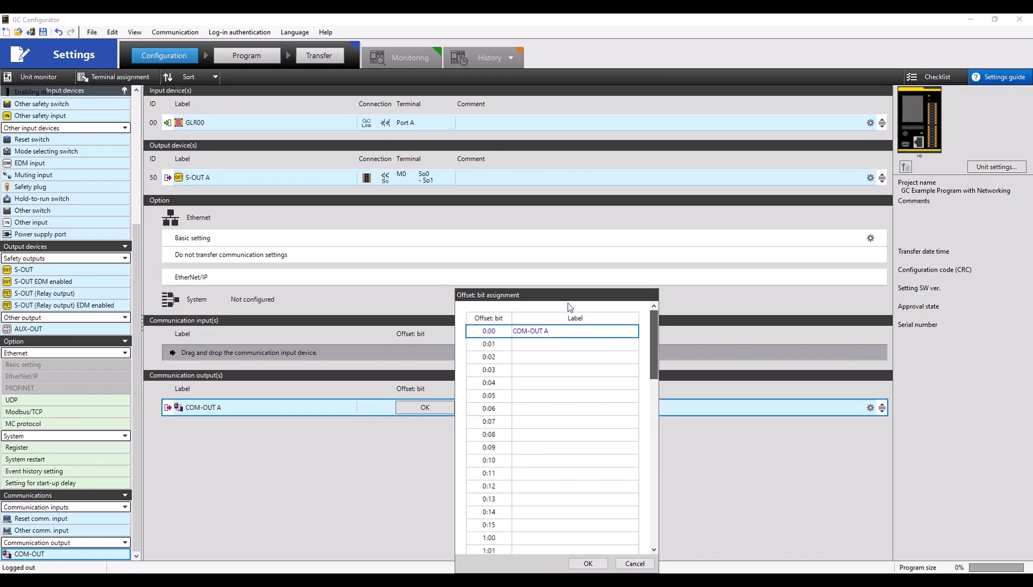
{"action": "left_click", "coordinate": [587, 563]}
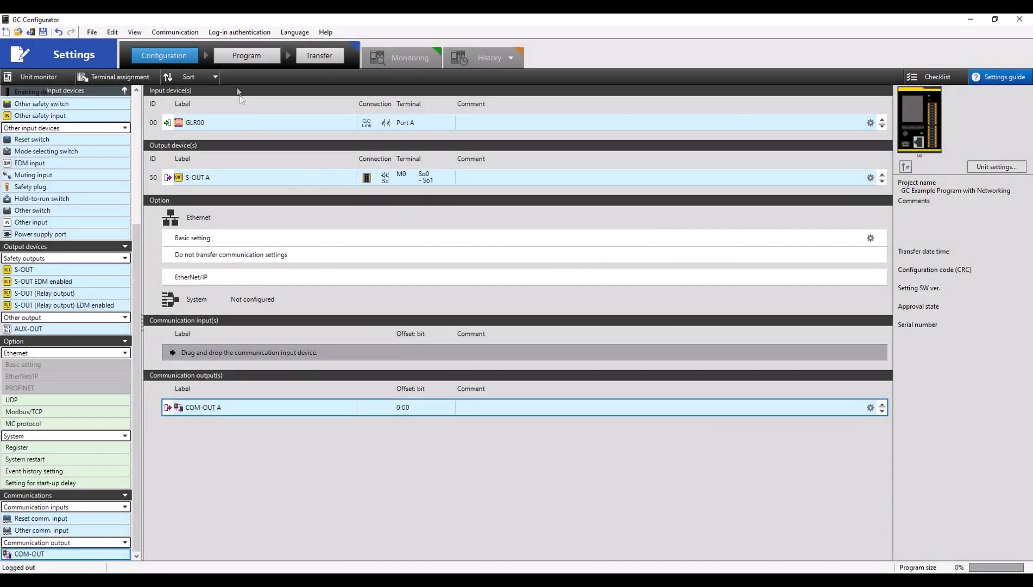
Switch to the Program stage to start building the logic
{"action": "left_click", "coordinate": [233, 55]}
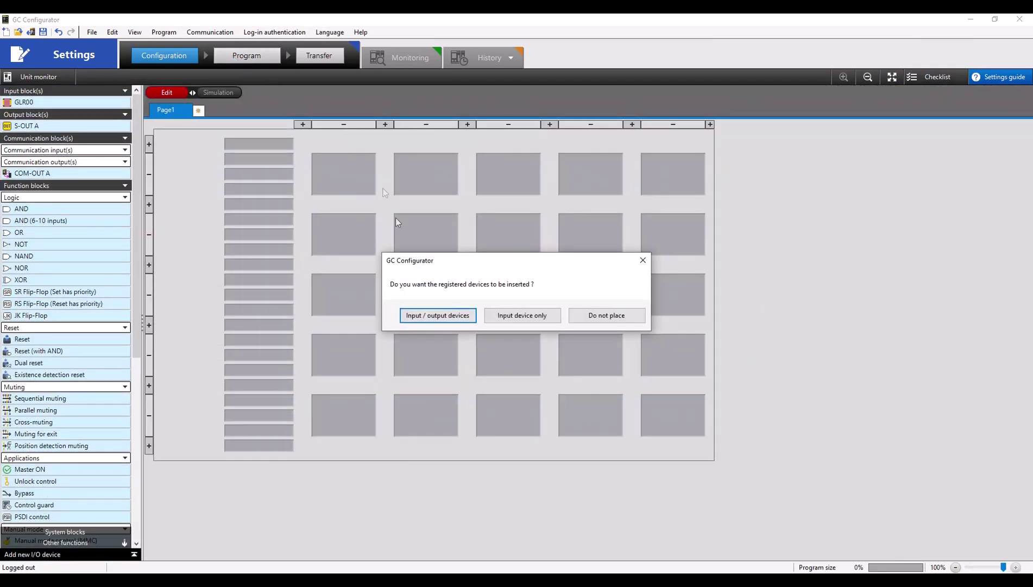
Insert the registered devices and wire GLR00's output to both S-OUT A and COM-OUT A
{"action": "left_click", "coordinate": [436, 316]}
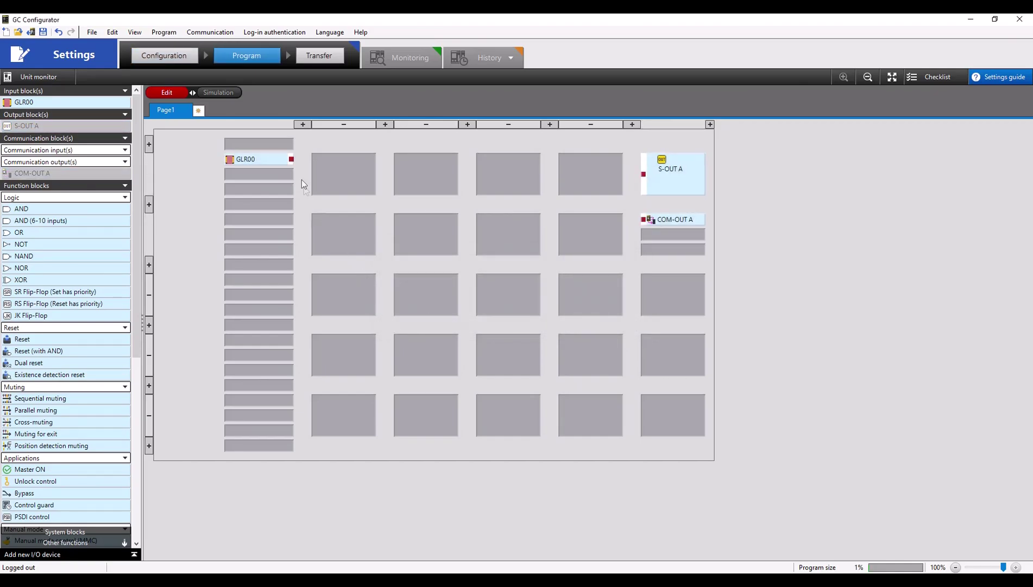
{"action": "left_click_drag", "start_coordinate": [292, 158], "coordinate": [644, 175]}
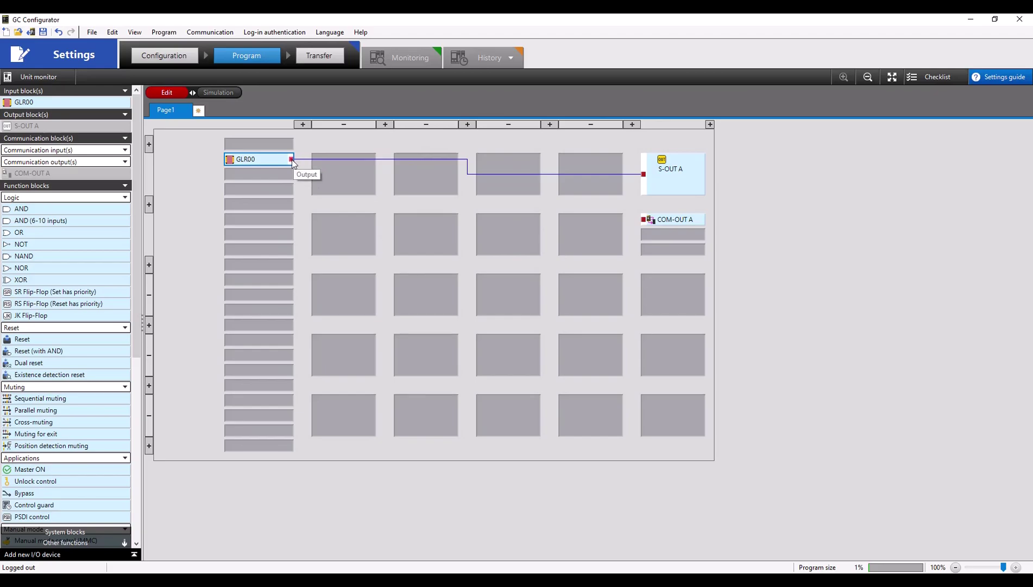
{"action": "left_click_drag", "start_coordinate": [291, 159], "coordinate": [309, 164]}
{"action": "left_click_drag", "start_coordinate": [413, 175], "coordinate": [645, 221]}
{"action": "left_click", "coordinate": [218, 92]}
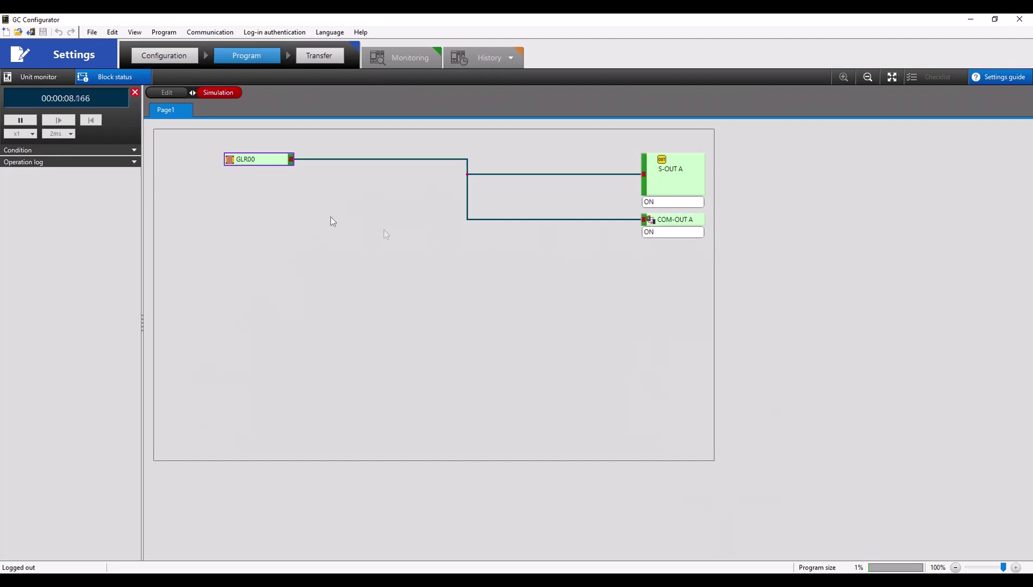
Toggle GLR00 off and on twice, confirming S-OUT A and COM-OUT A follow, then return to Edit
{"action": "left_click", "coordinate": [250, 159]}
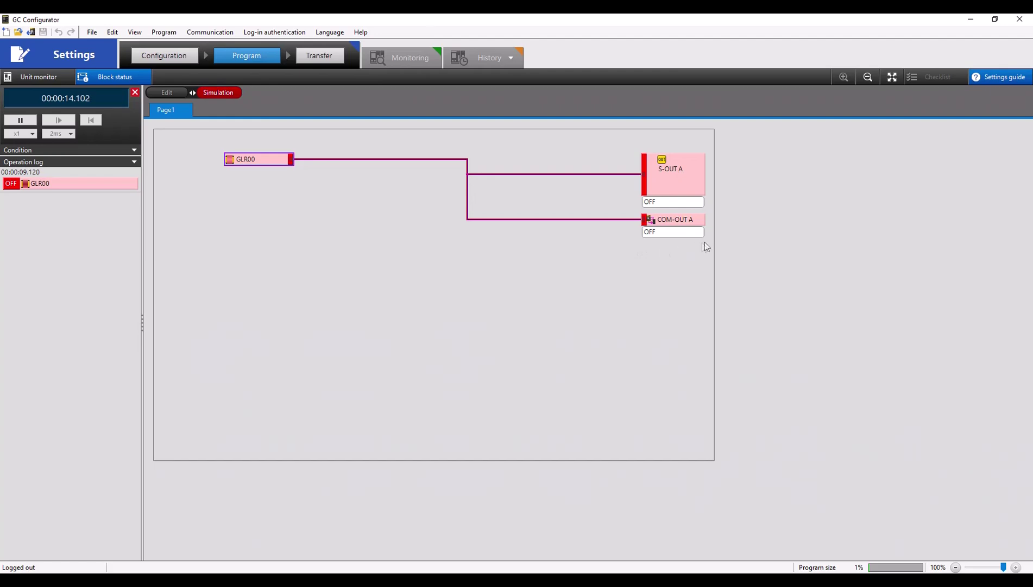
{"action": "left_click", "coordinate": [238, 161]}
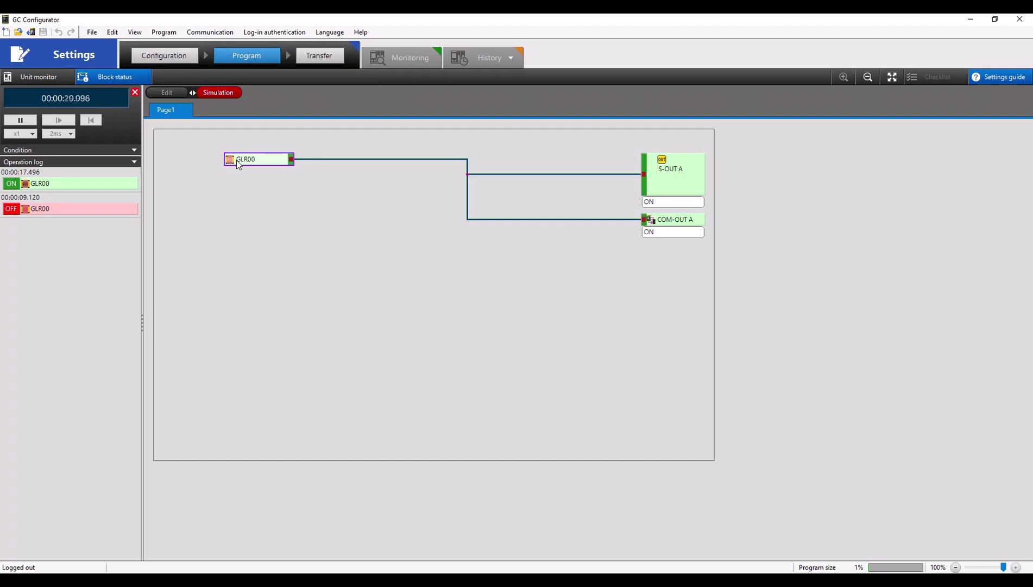
{"action": "left_click", "coordinate": [238, 161]}
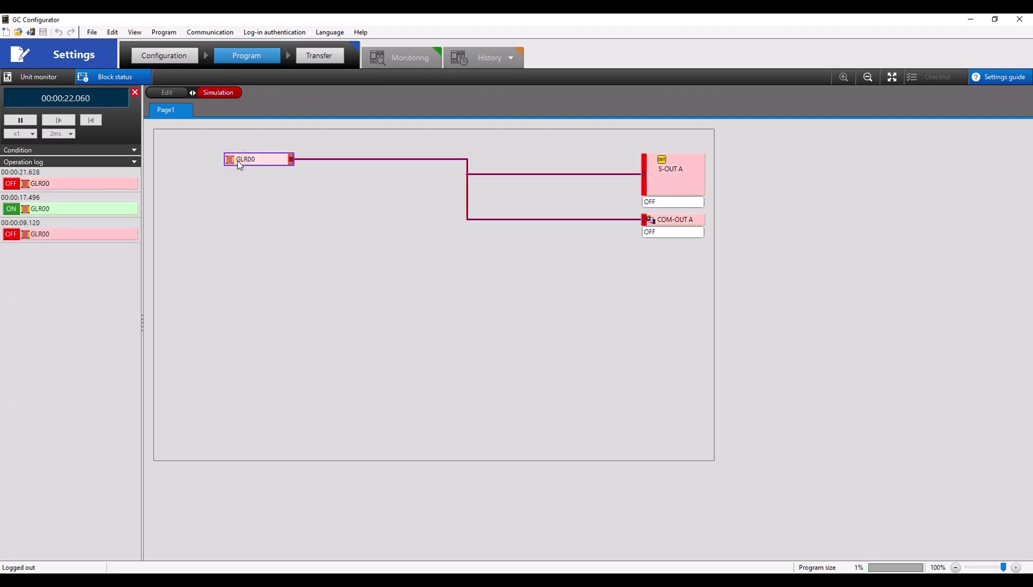
{"action": "left_click", "coordinate": [237, 161]}
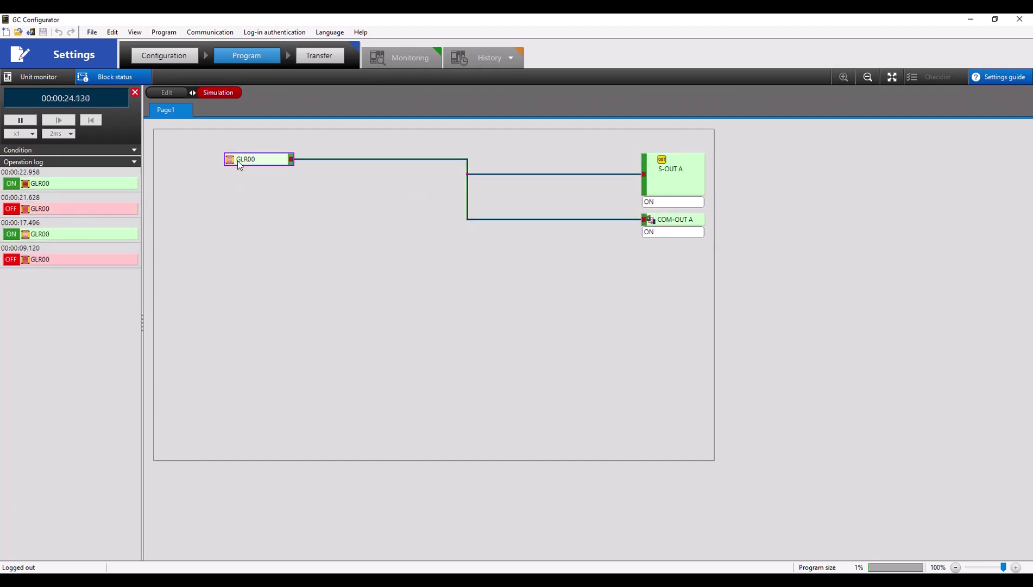
{"action": "left_click", "coordinate": [154, 92]}
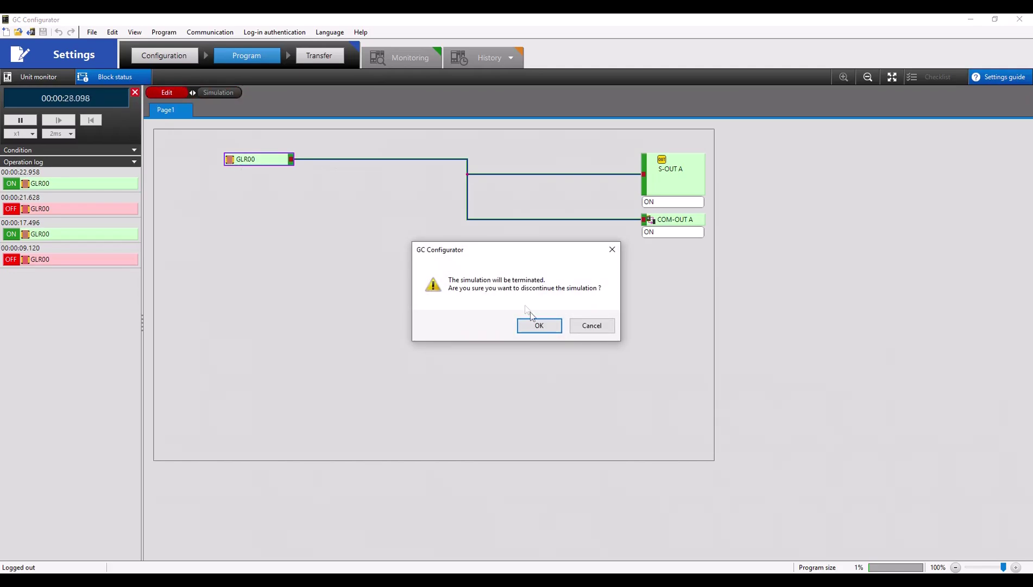
Confirm ending the simulation and proceed to the Transfer stage
{"action": "left_click", "coordinate": [538, 325]}
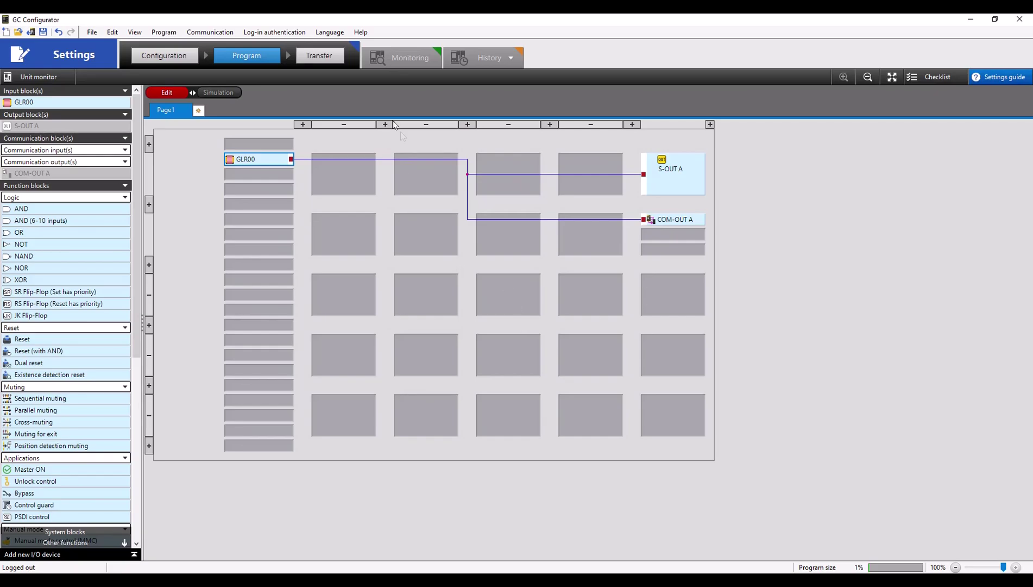
{"action": "left_click", "coordinate": [333, 59]}
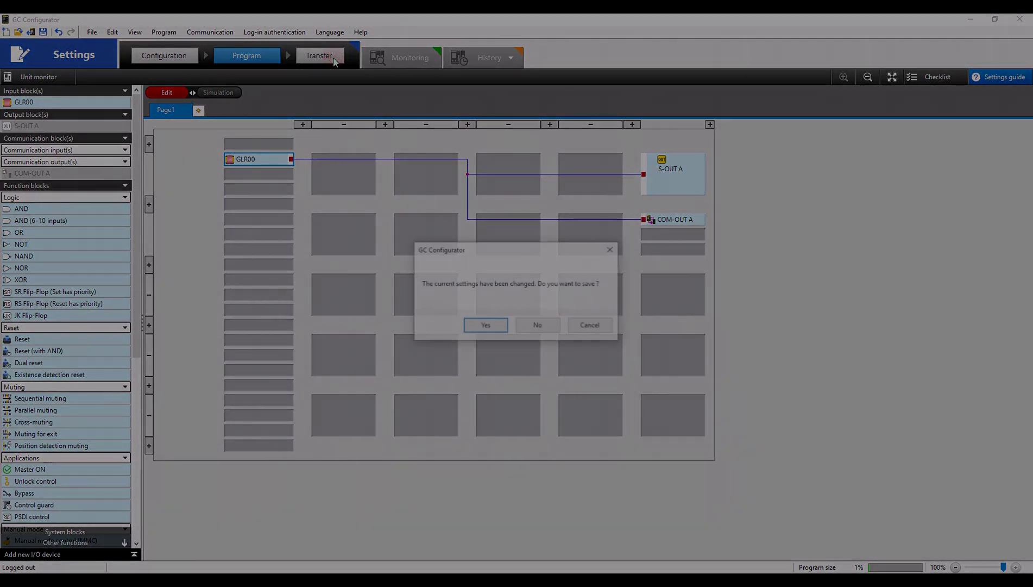